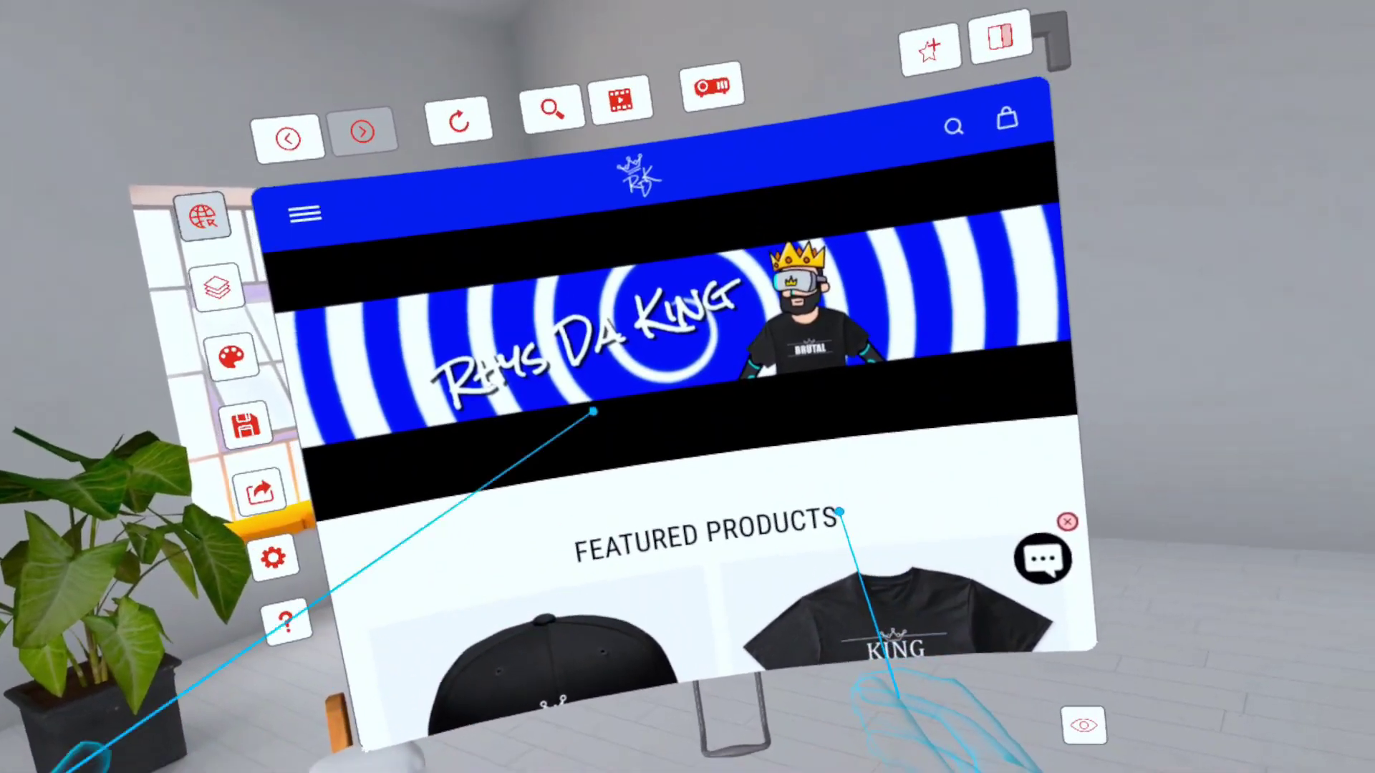
{"action": "scroll", "coordinate": [822, 518], "scroll_direction": "down", "scroll_amount": 5}
{"action": "scroll", "coordinate": [871, 466], "scroll_direction": "down", "scroll_amount": 3}
{"action": "scroll", "coordinate": [845, 487], "scroll_direction": "down", "scroll_amount": 3}
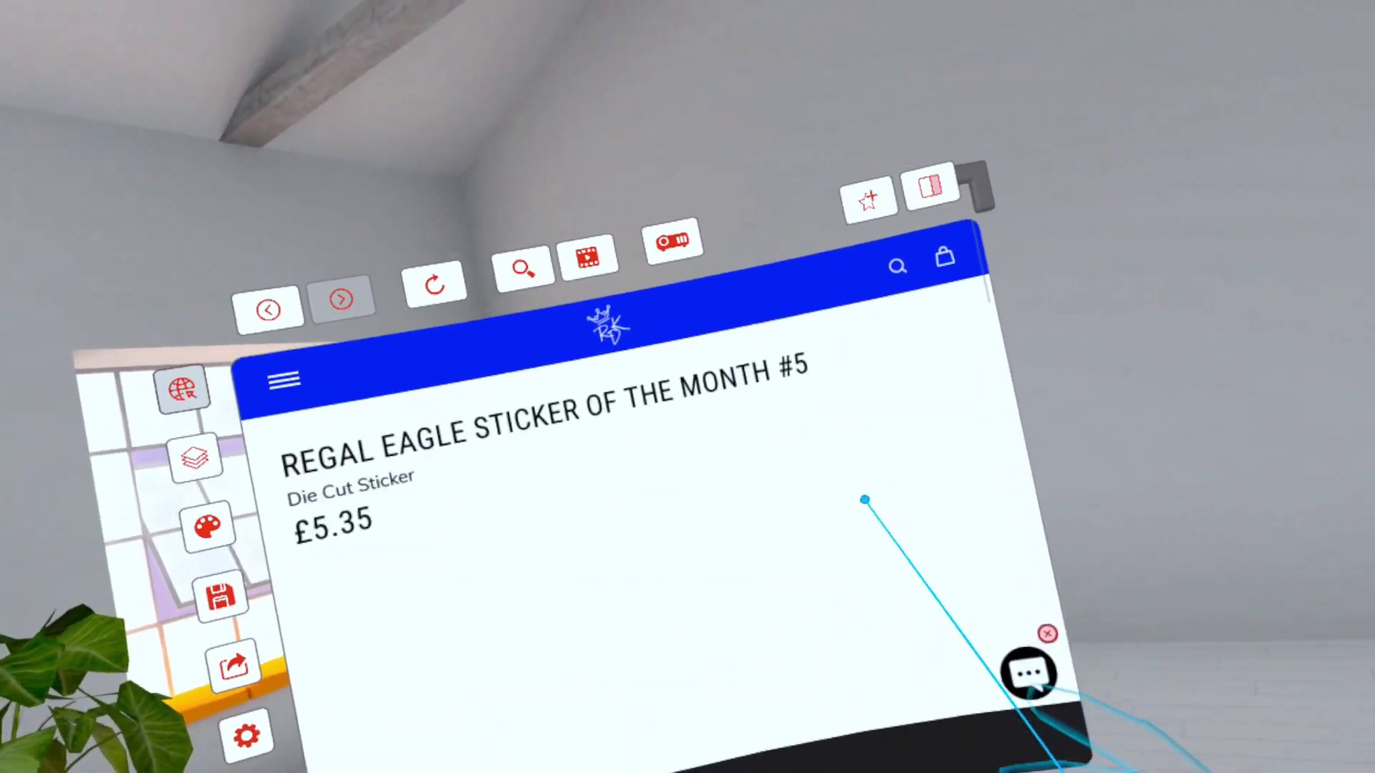
{"action": "scroll", "coordinate": [887, 495], "scroll_direction": "down", "scroll_amount": 3}
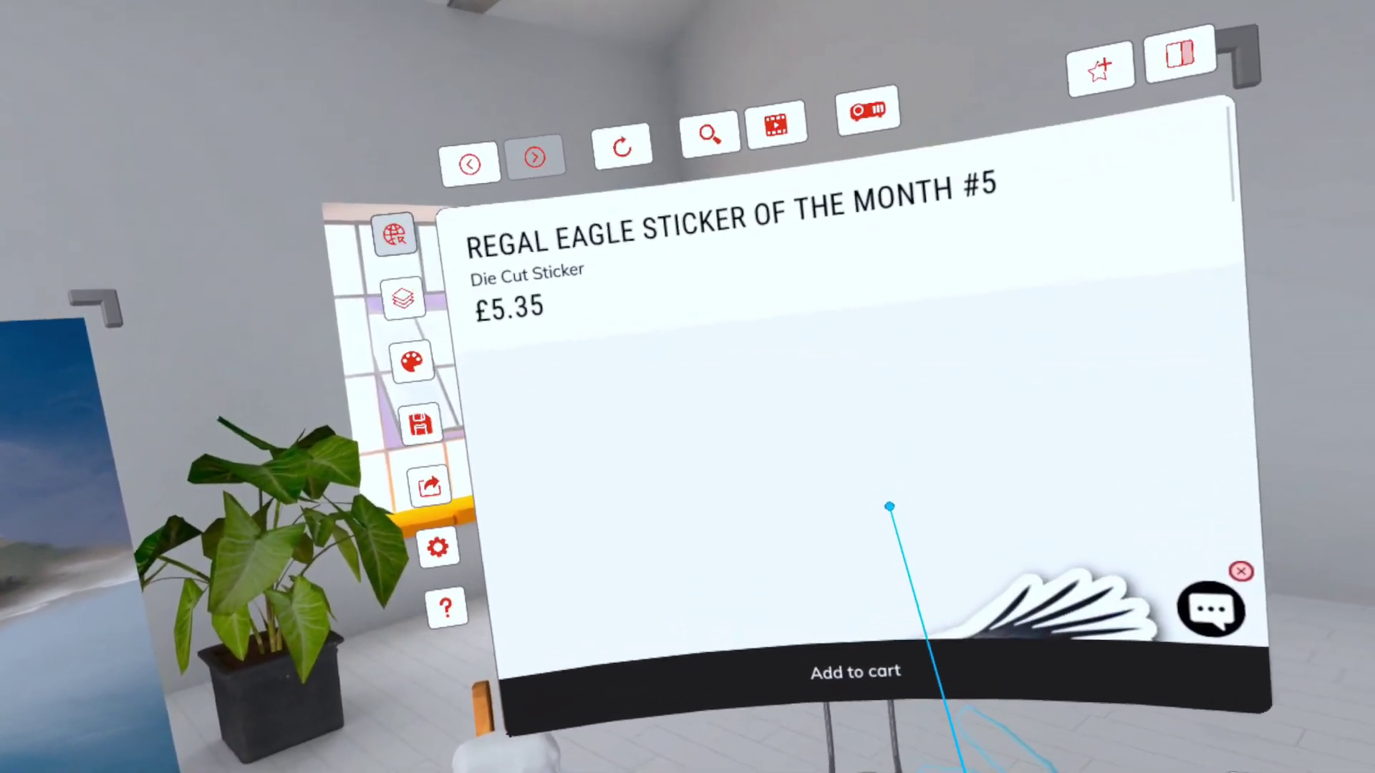
{"action": "scroll", "coordinate": [887, 505], "scroll_direction": "down", "scroll_amount": 3}
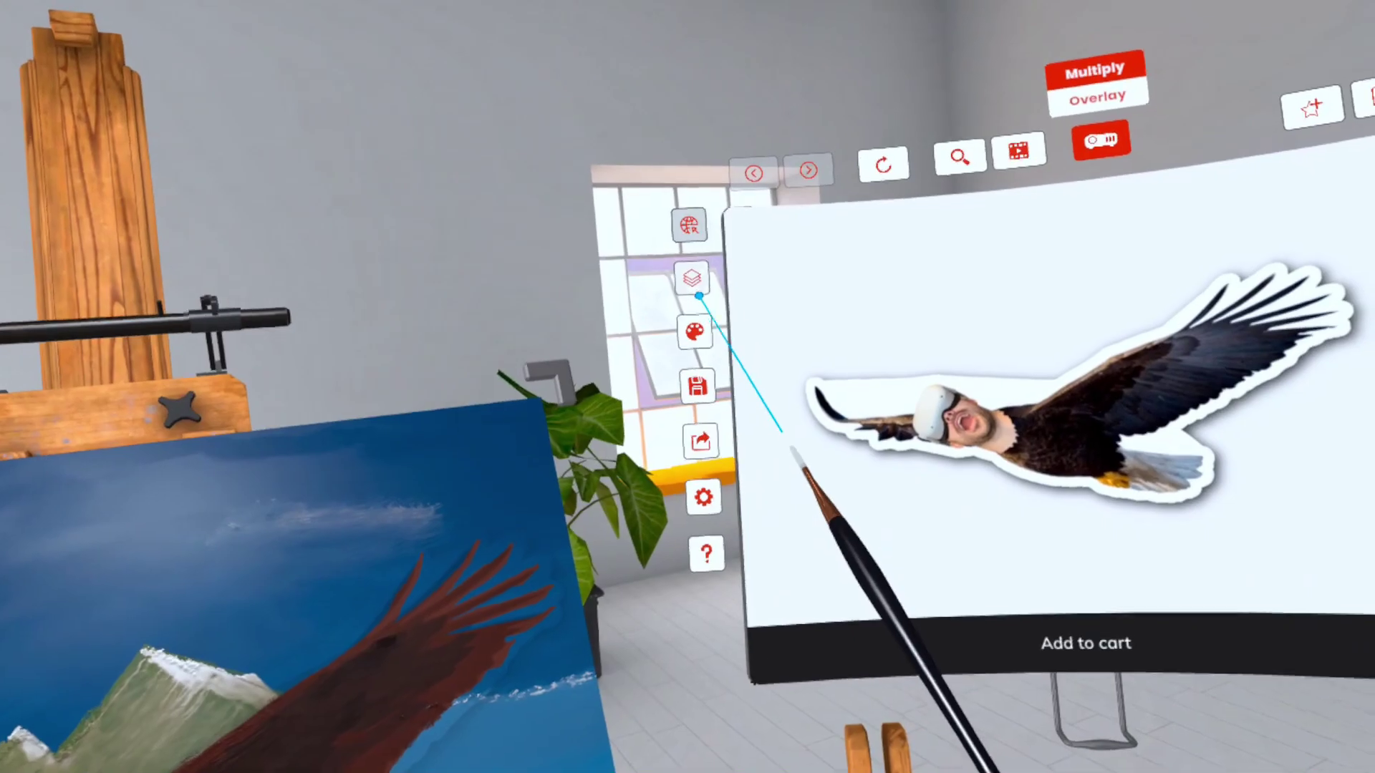
- Make Layer 3 the active painting layer, then return to the eagle sticker product page
{"action": "left_click", "coordinate": [705, 280]}
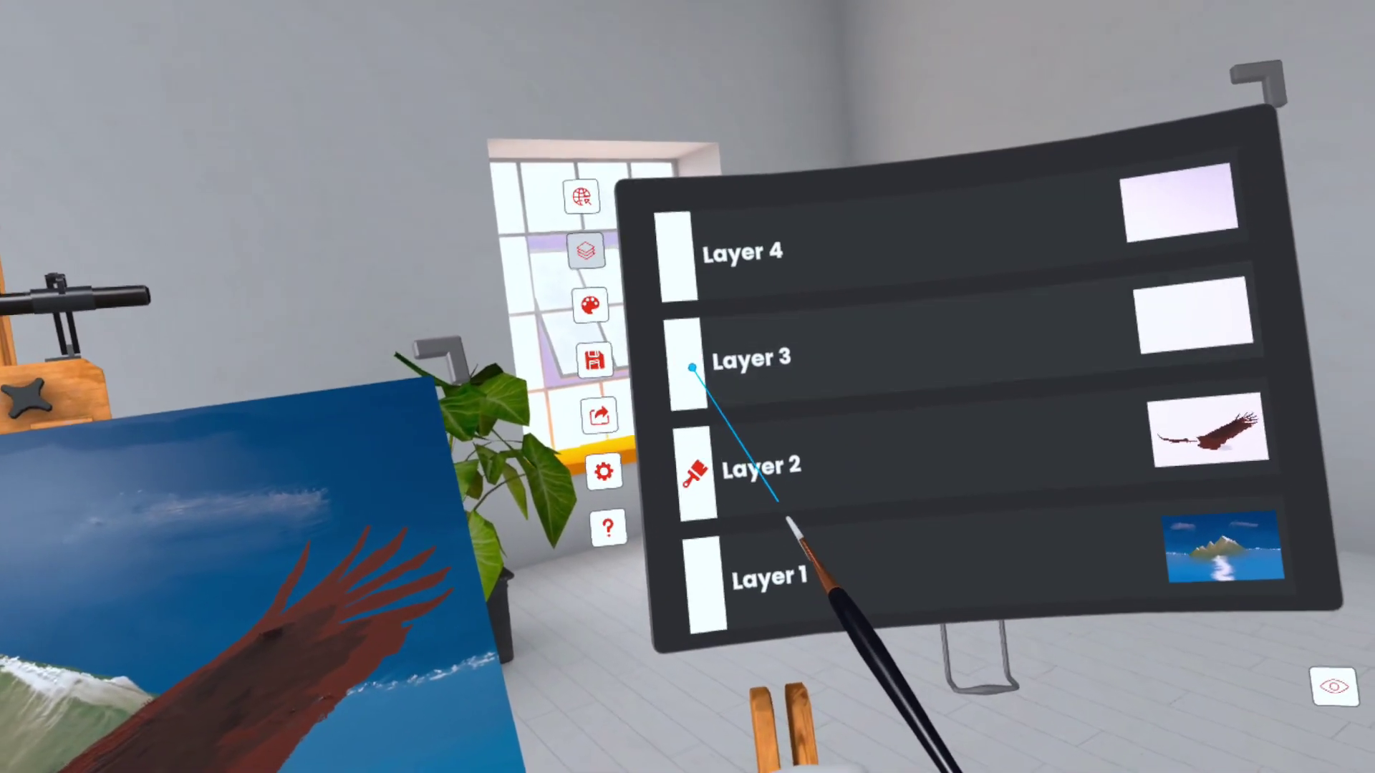
{"action": "left_click", "coordinate": [692, 368]}
{"action": "left_click", "coordinate": [651, 255]}
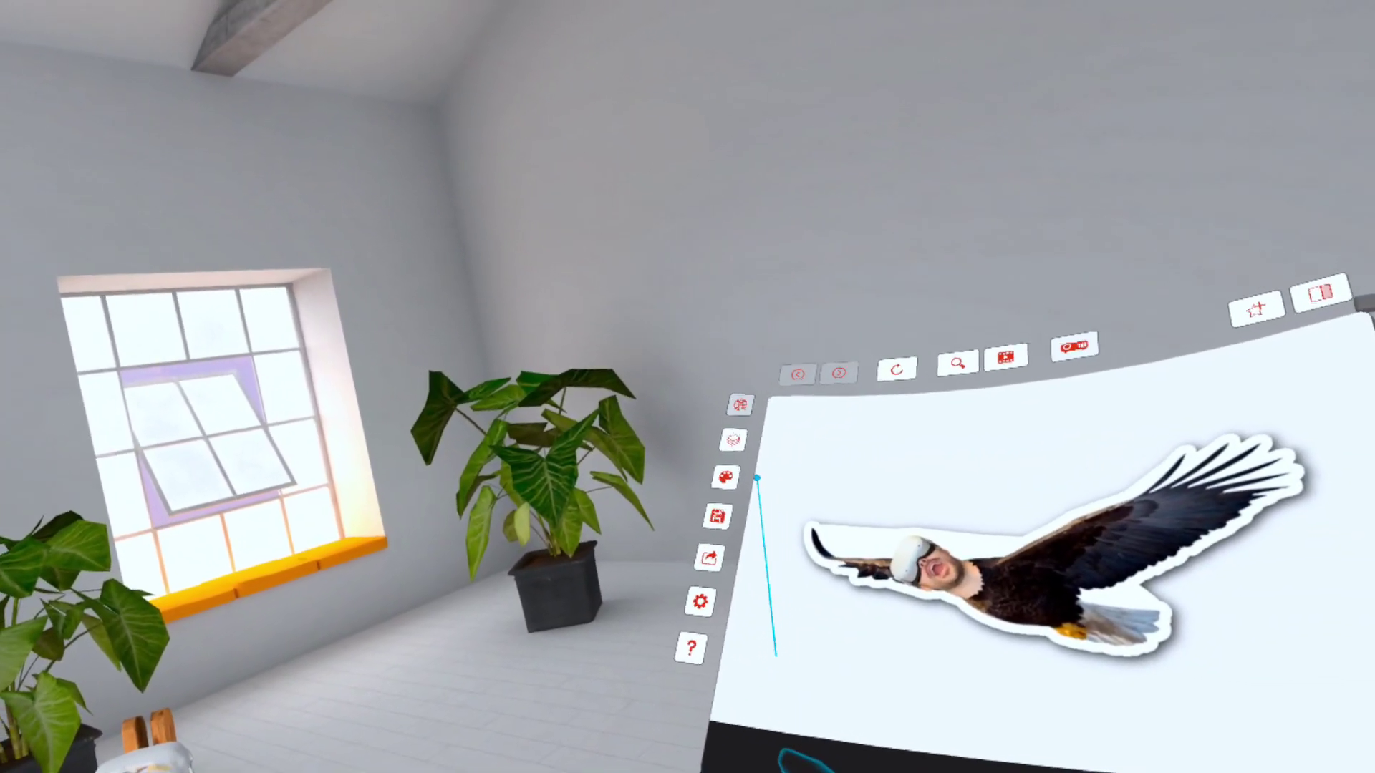
- Bring up the saved-paintings list showing earlier works with new and save options
{"action": "left_click", "coordinate": [750, 501]}
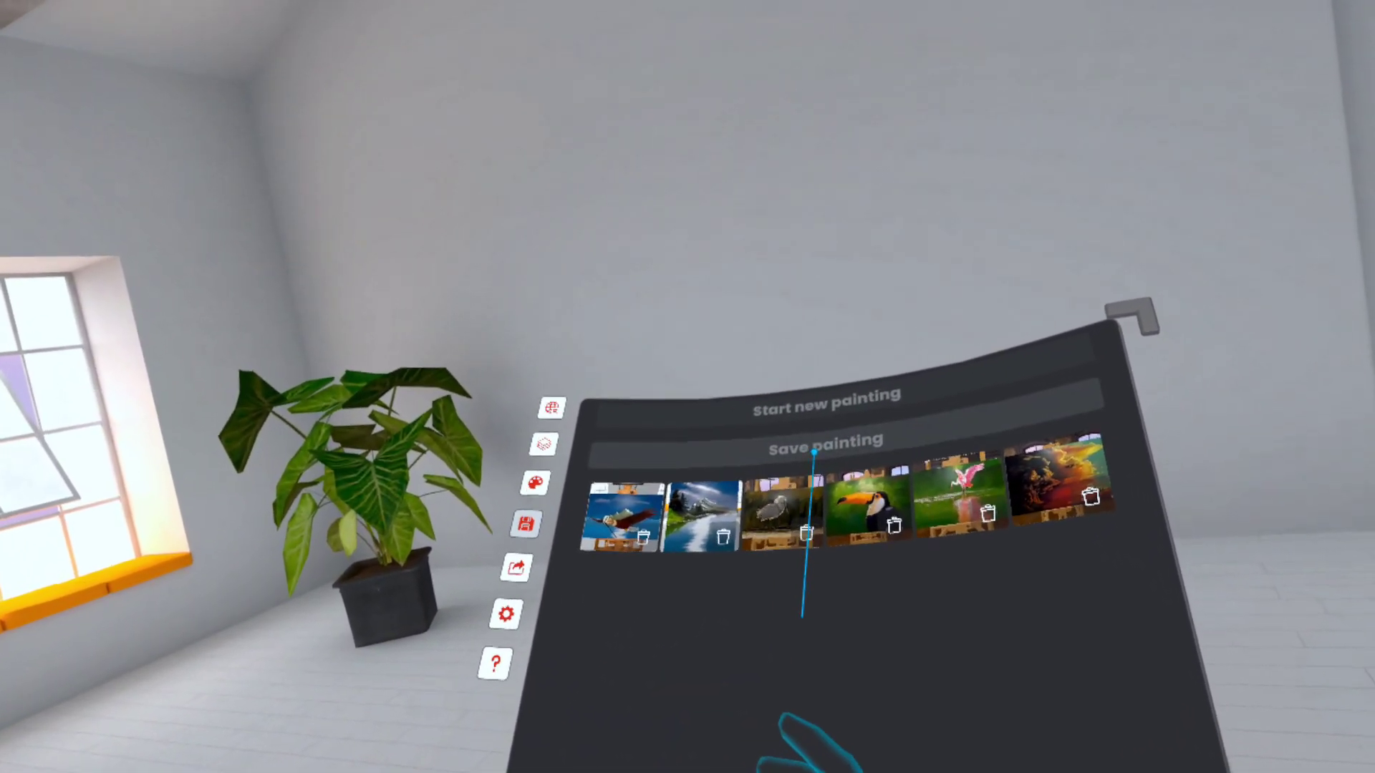
- Export the eagle painting as an image via Save to device in Studio Photo mode
{"action": "left_click", "coordinate": [631, 528]}
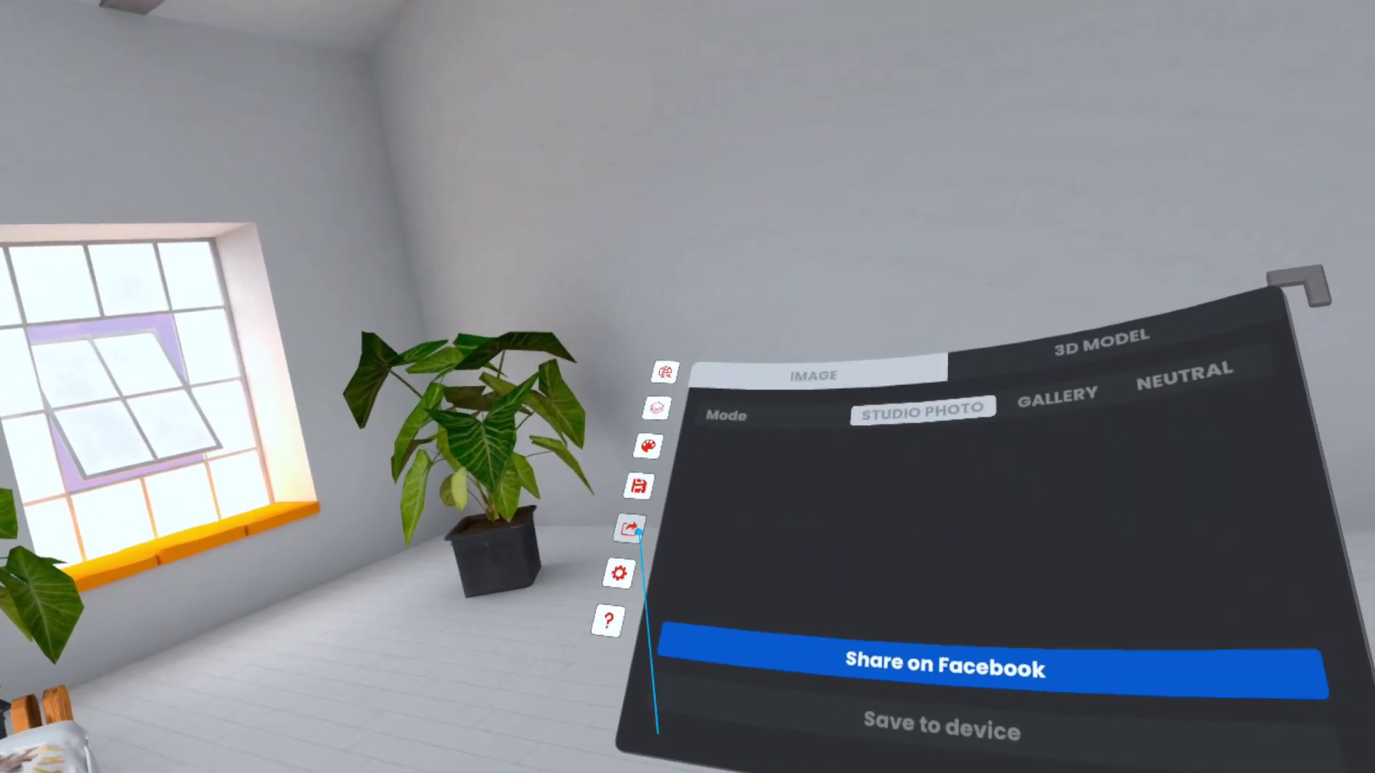
{"action": "left_click", "coordinate": [786, 645]}
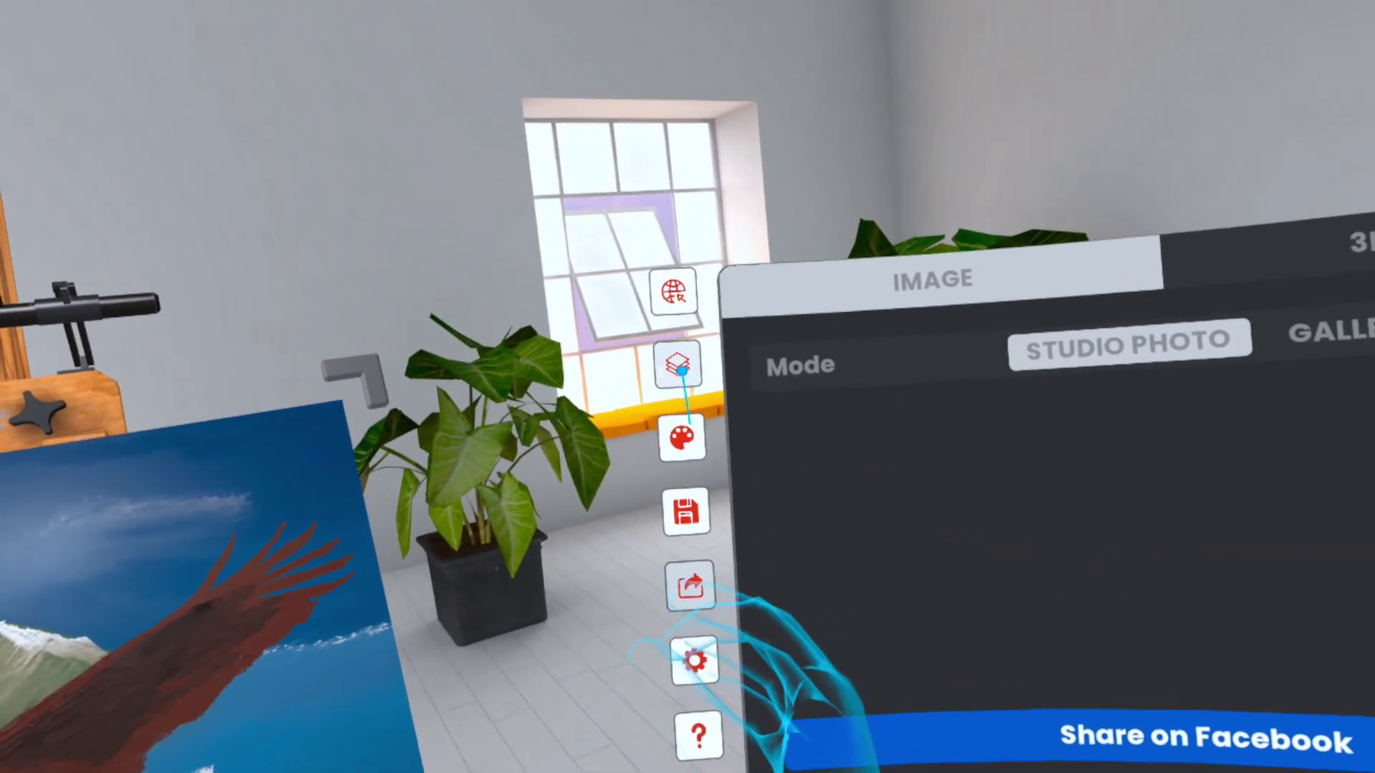
{"action": "left_click", "coordinate": [729, 368]}
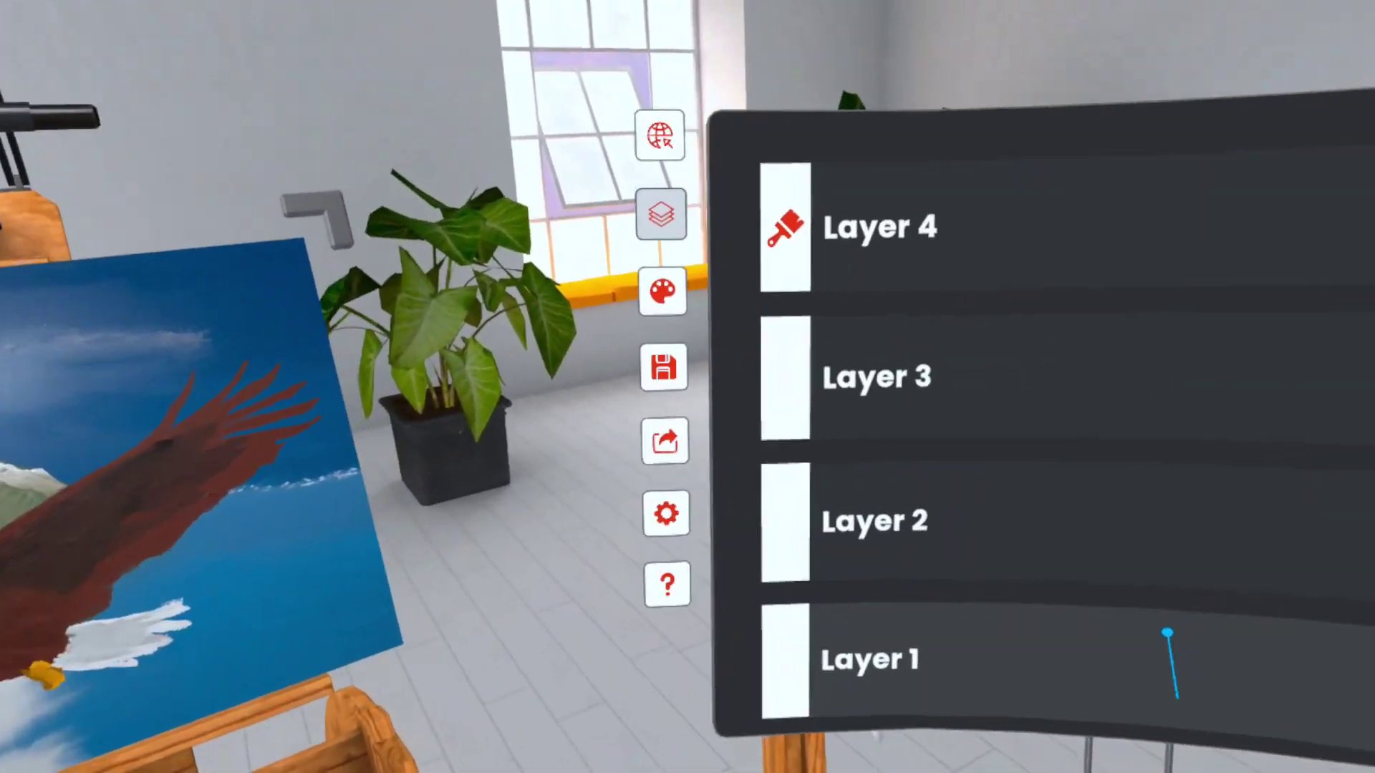
- Make Layer 2, holding the eagle, the active layer and open the in-app merch store
{"action": "left_click", "coordinate": [597, 552]}
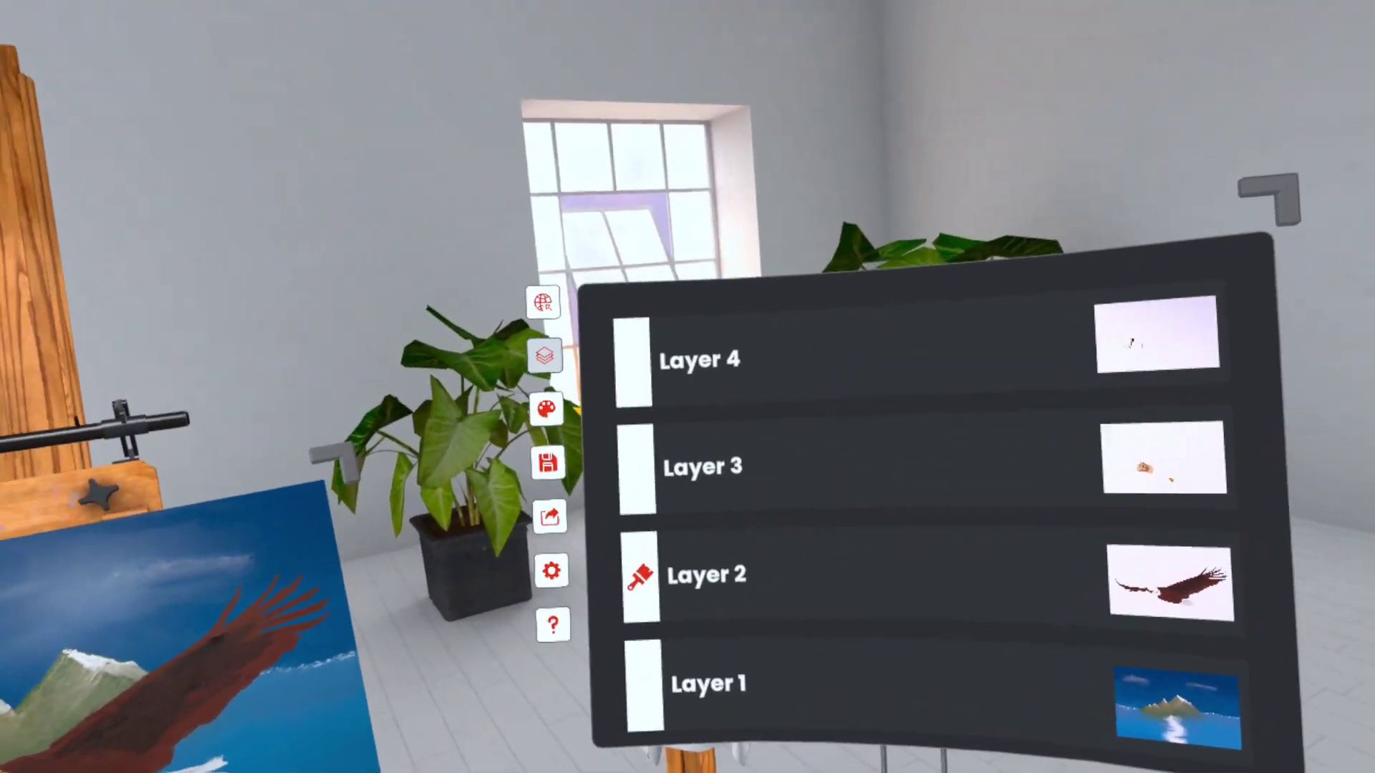
{"action": "left_click", "coordinate": [545, 354]}
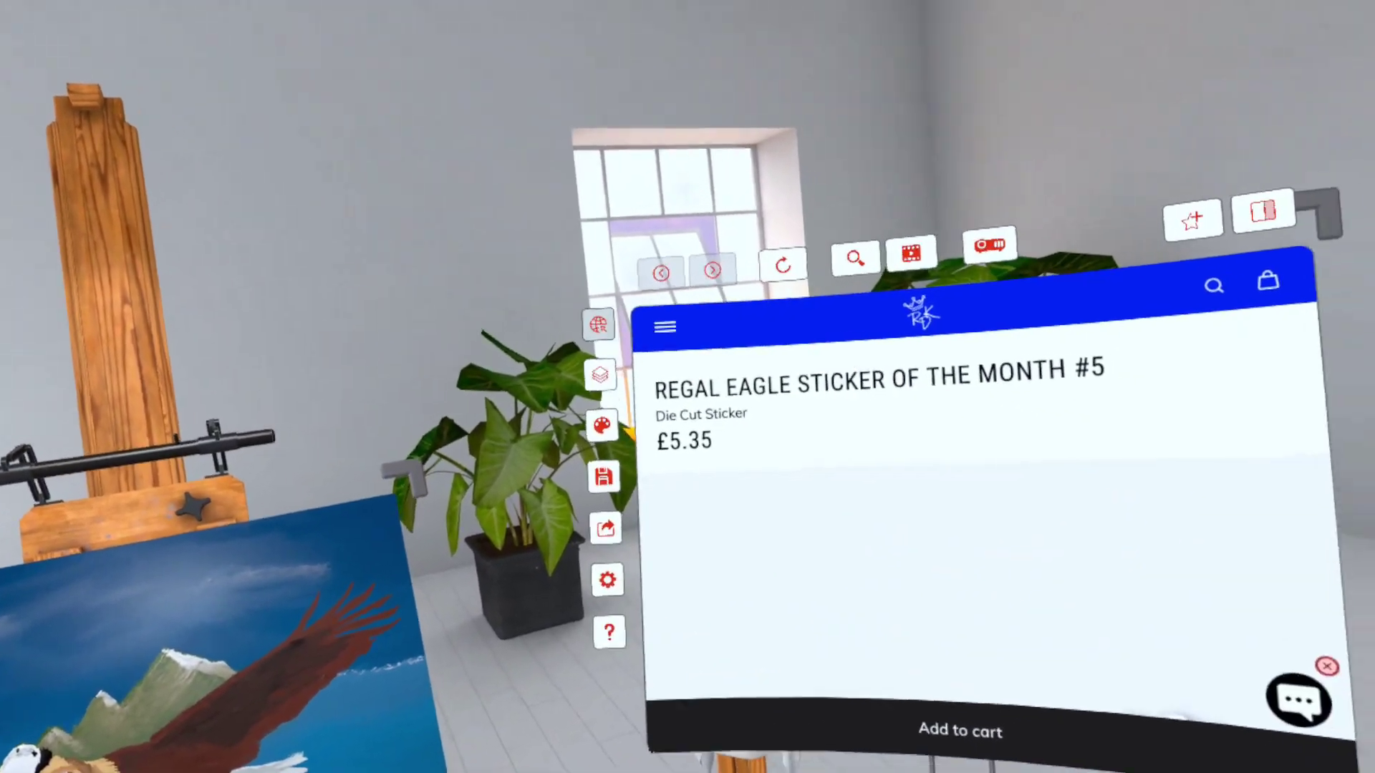
{"action": "scroll", "coordinate": [887, 648], "scroll_direction": "up", "scroll_amount": 5}
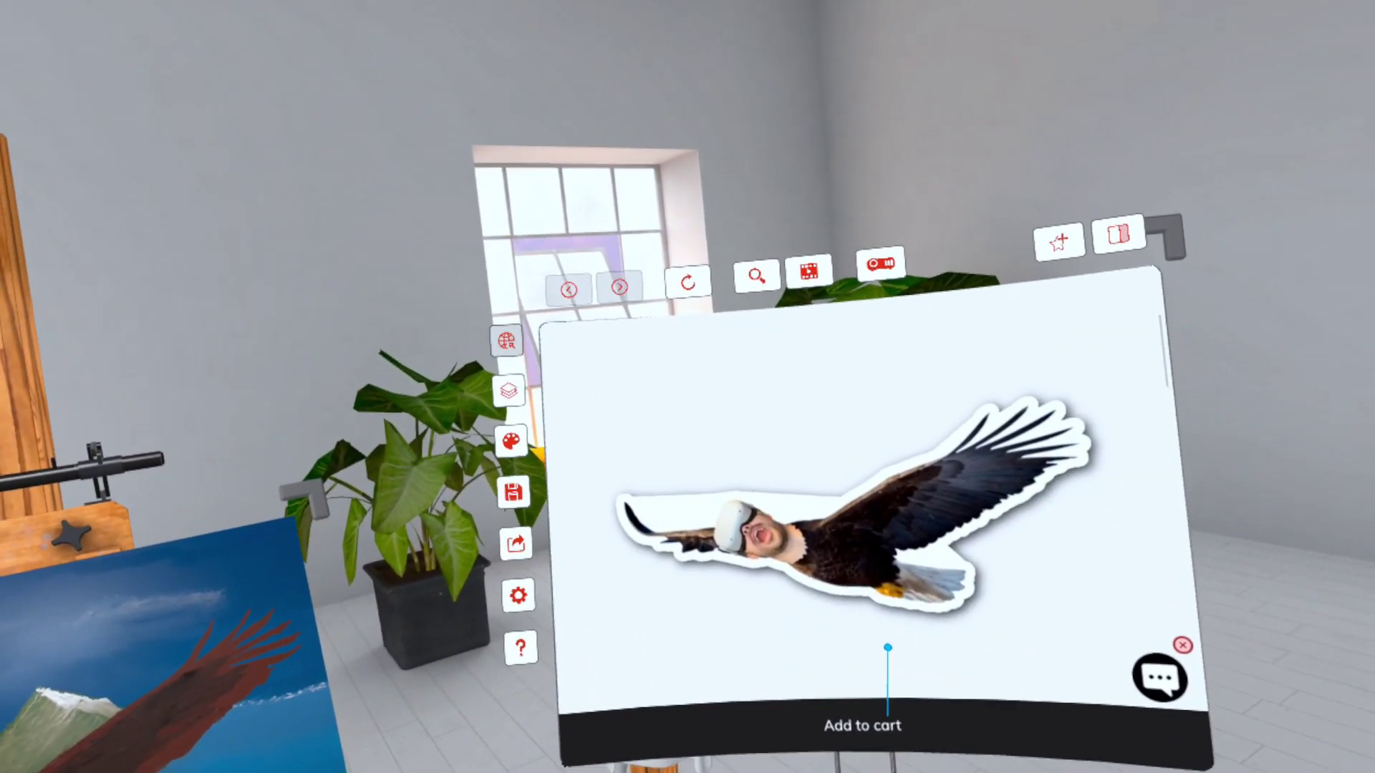